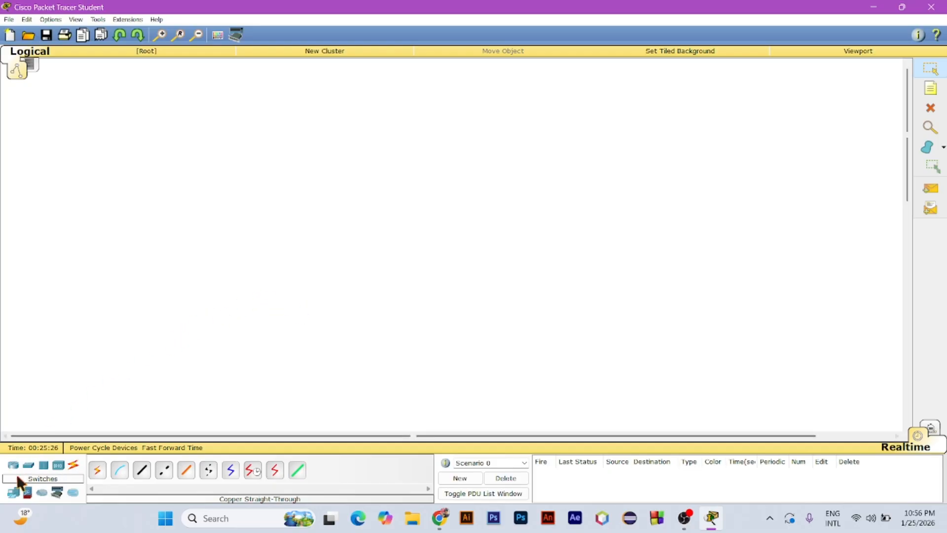
Place three generic PCs and one generic laptop in a row across the lower part of the workspace.
left_click(13, 492)
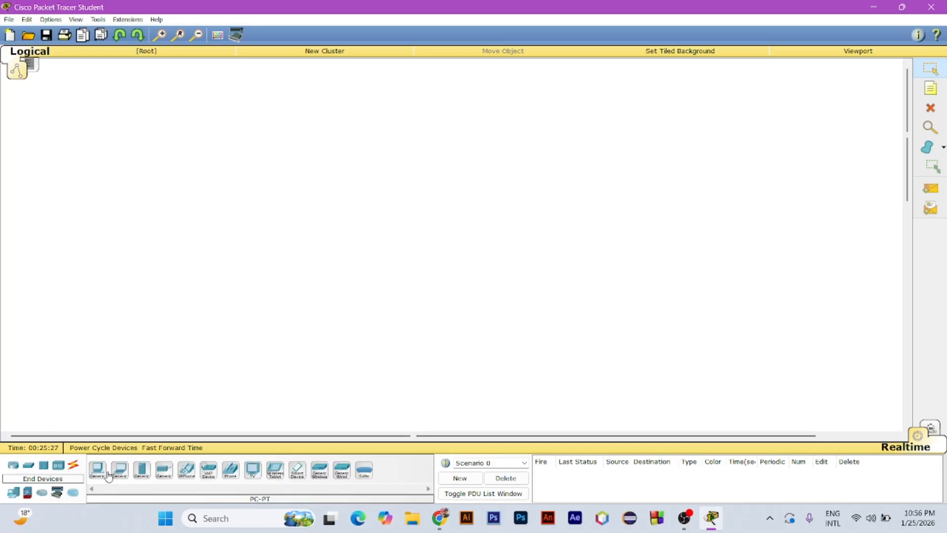
left_click(277, 323)
left_click(97, 471)
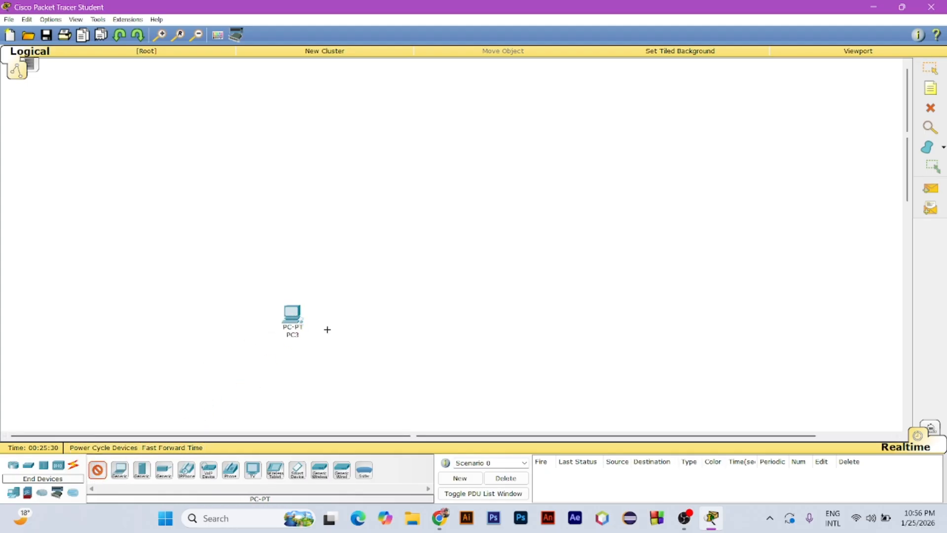
left_click(327, 327)
left_click(96, 473)
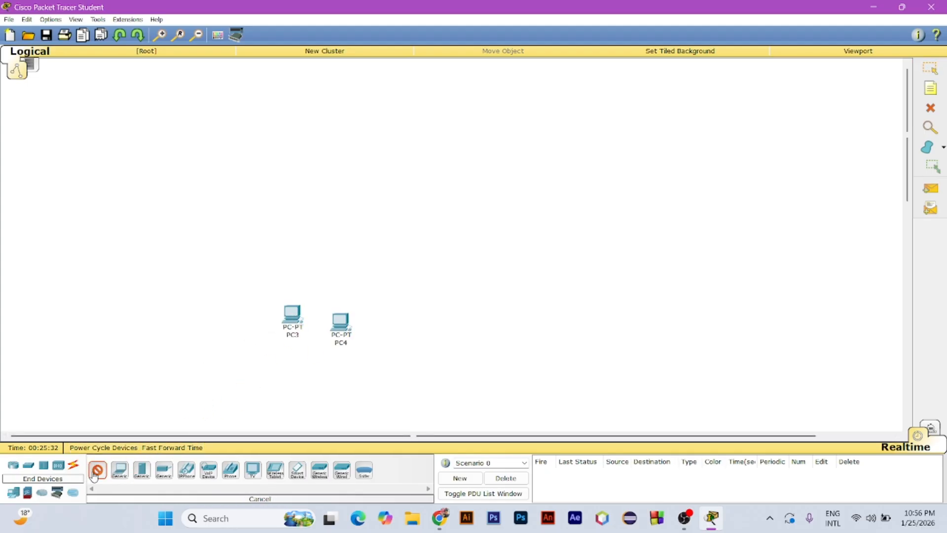
left_click(406, 345)
left_click(123, 473)
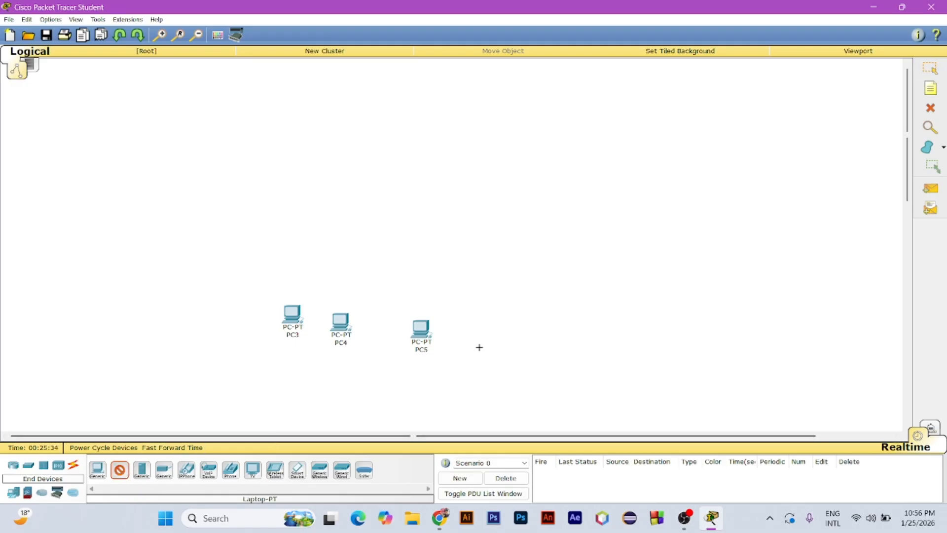
left_click(476, 331)
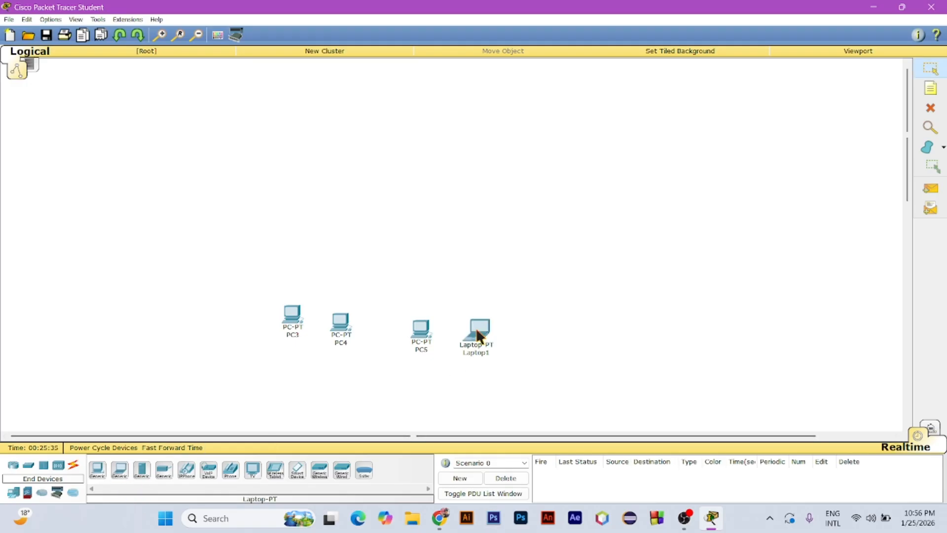
Add a 1941 router above the row of end devices.
left_click(15, 464)
left_click(121, 470)
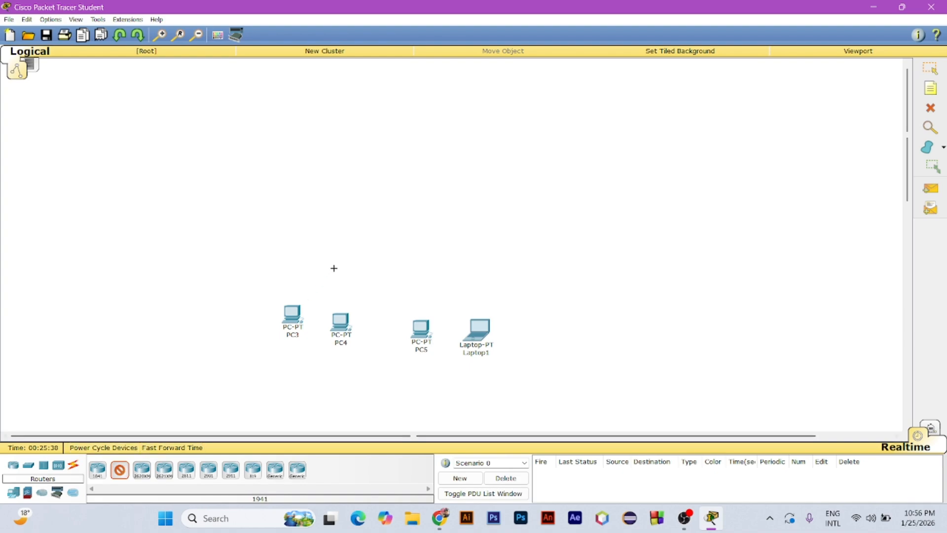
left_click(401, 164)
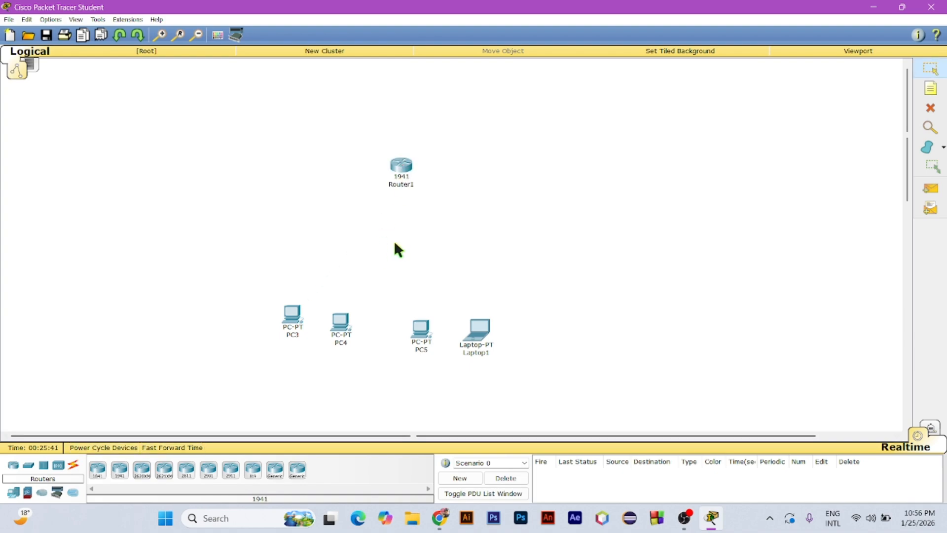
Add two 2950-24 switches between the router and the end devices, one on each side.
left_click(28, 471)
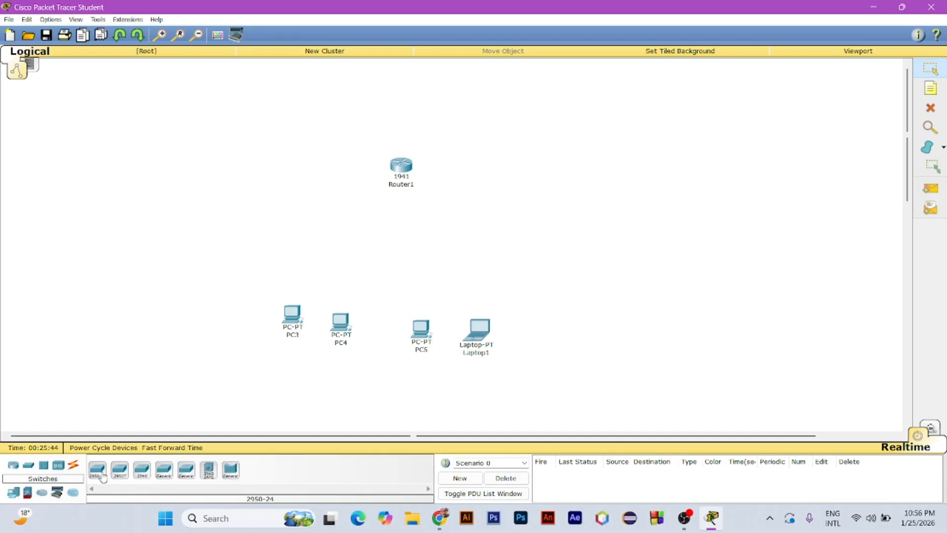
left_click(98, 469)
left_click(331, 227)
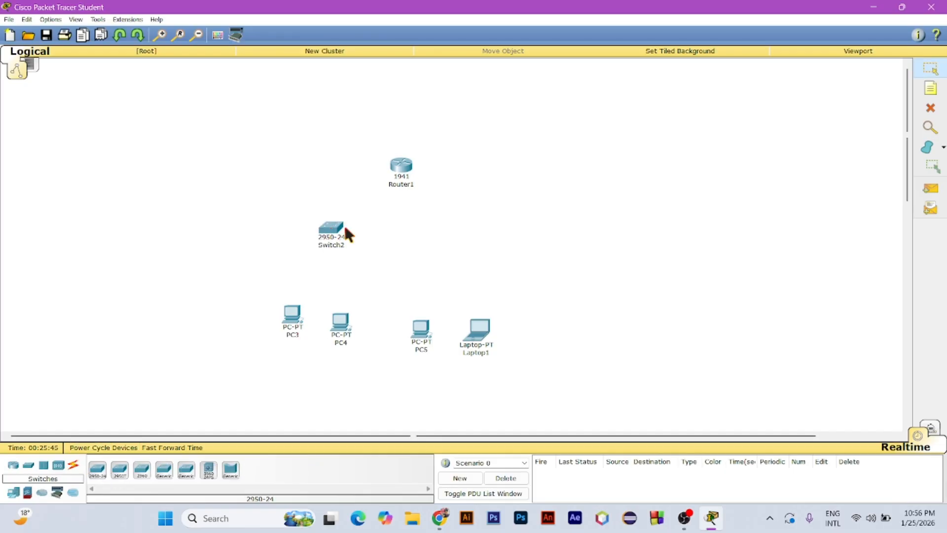
left_click(97, 469)
left_click(459, 233)
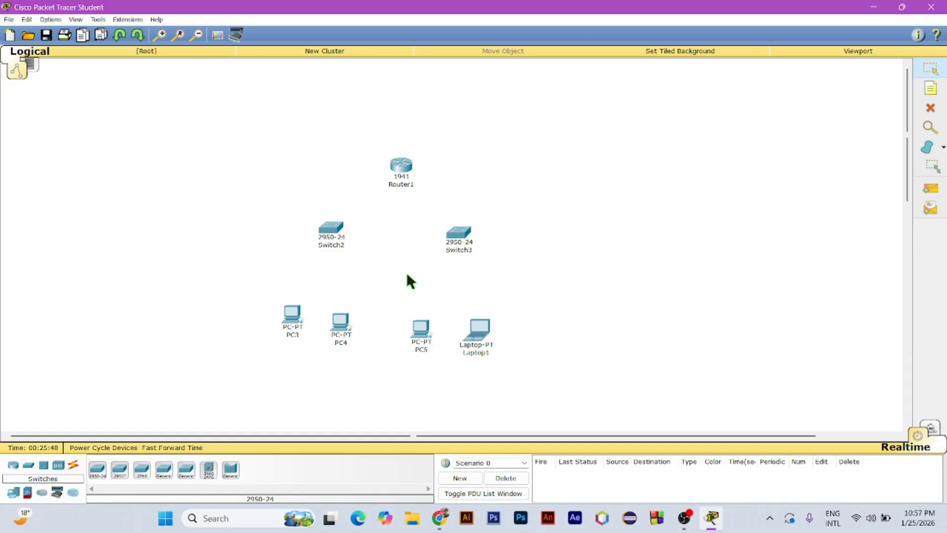
Connect PC3's FastEthernet0 to Switch2's FastEthernet0/1 with a copper straight-through cable.
left_click(73, 465)
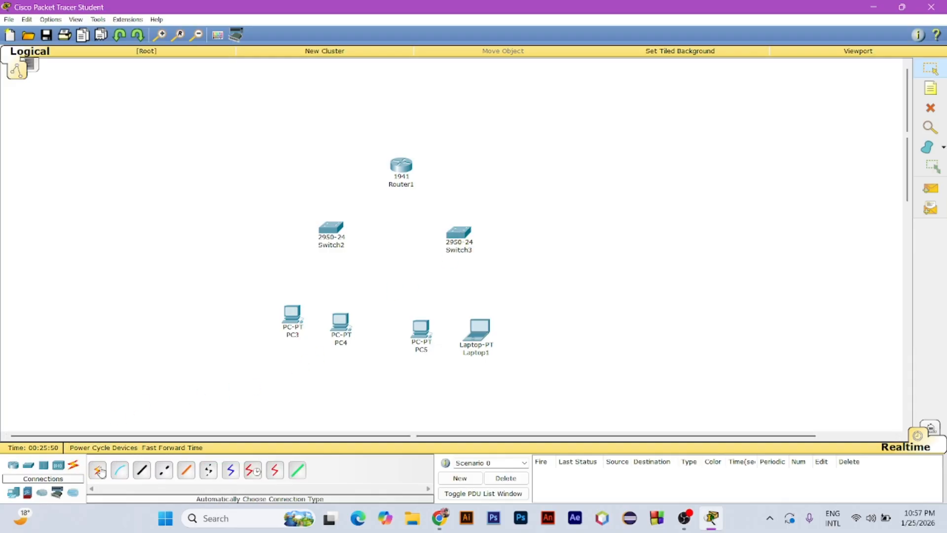
left_click(142, 471)
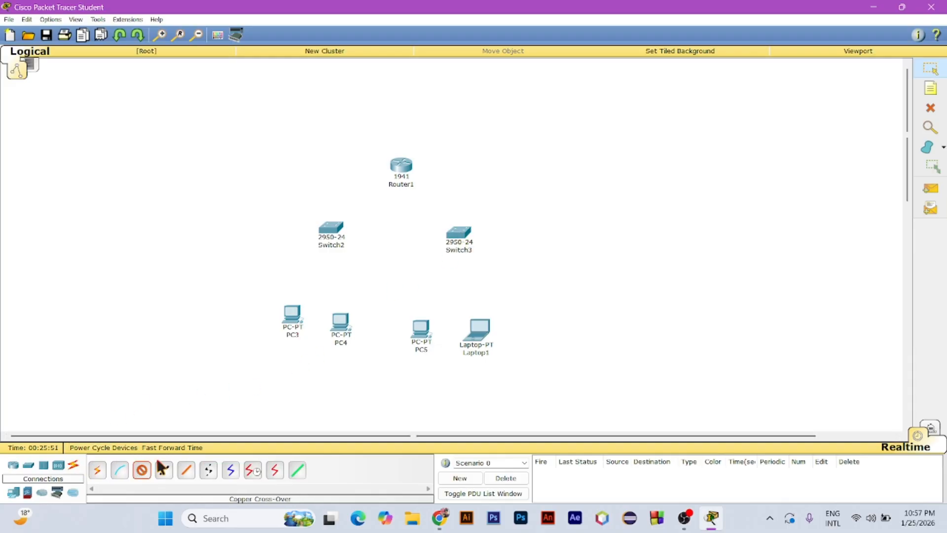
left_click(294, 316)
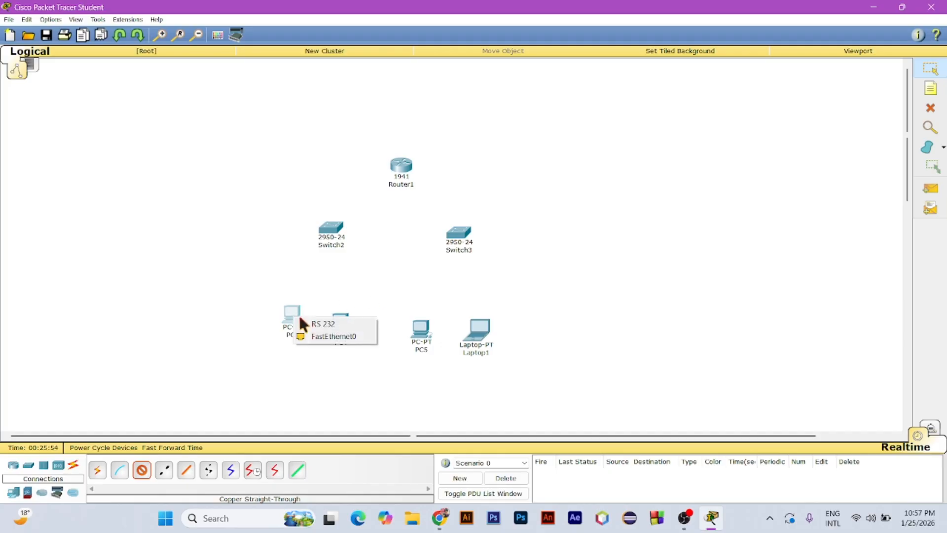
left_click(307, 334)
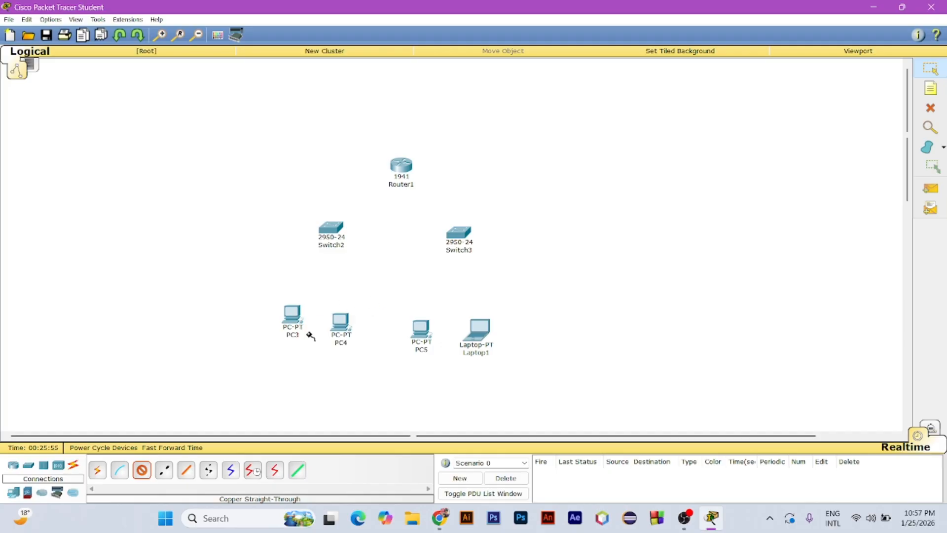
left_click(332, 230)
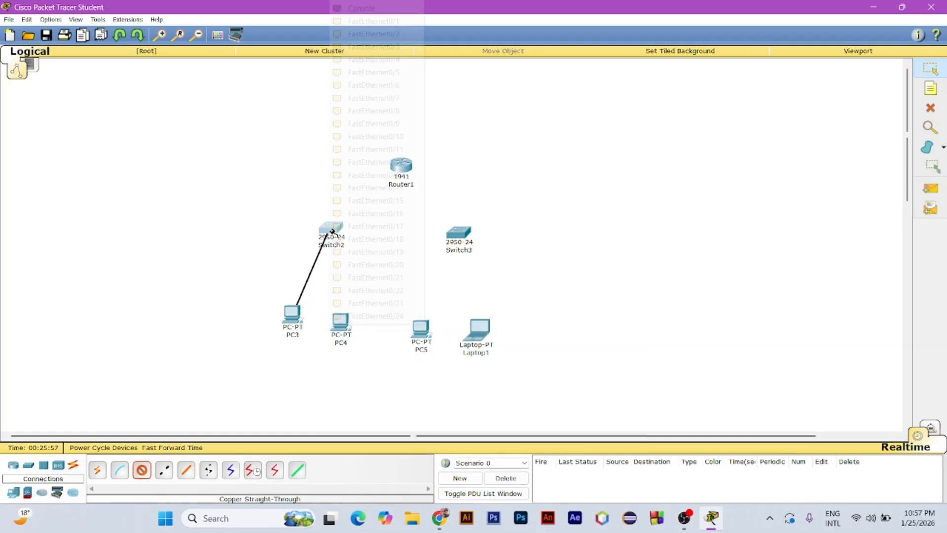
left_click(390, 21)
Connect PC4's FastEthernet0 to Switch2's FastEthernet0/2 with a copper straight-through cable.
left_click(141, 469)
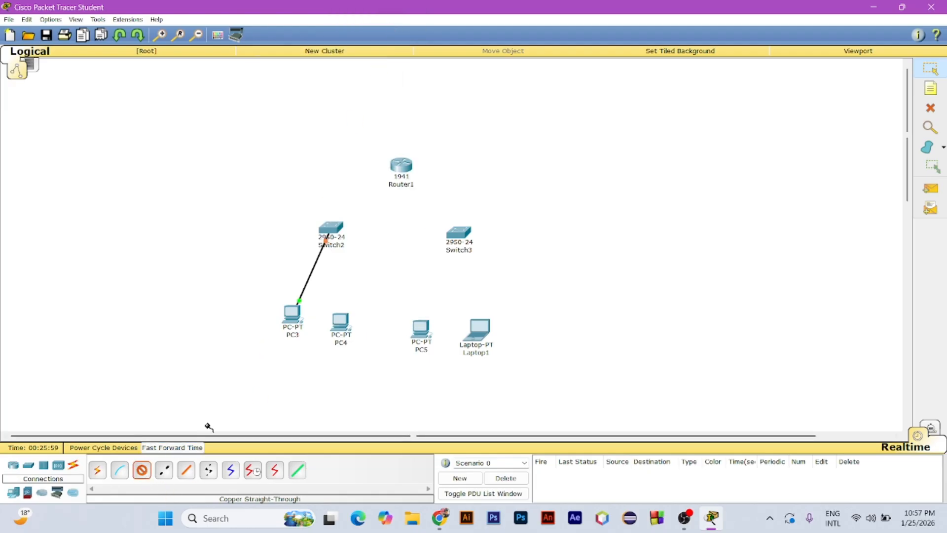
left_click(339, 325)
left_click(356, 341)
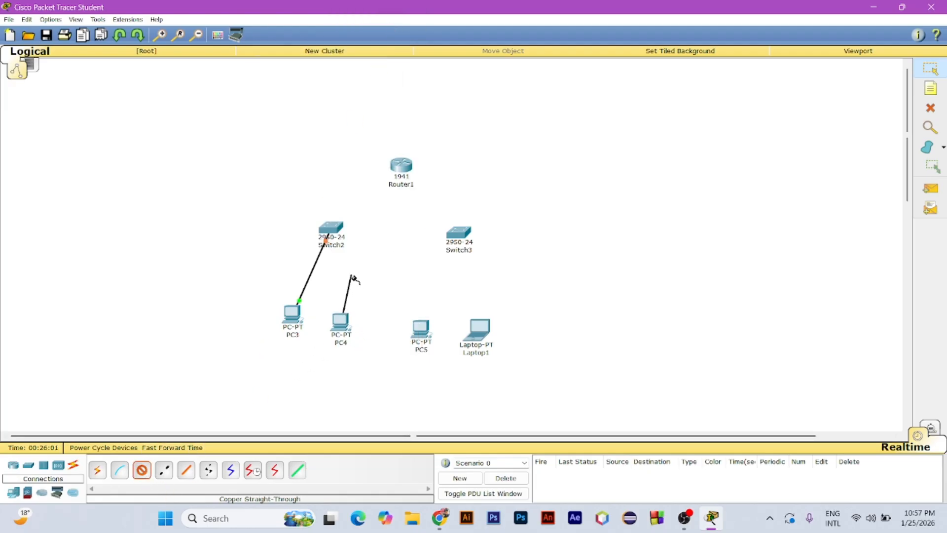
left_click(333, 230)
left_click(390, 34)
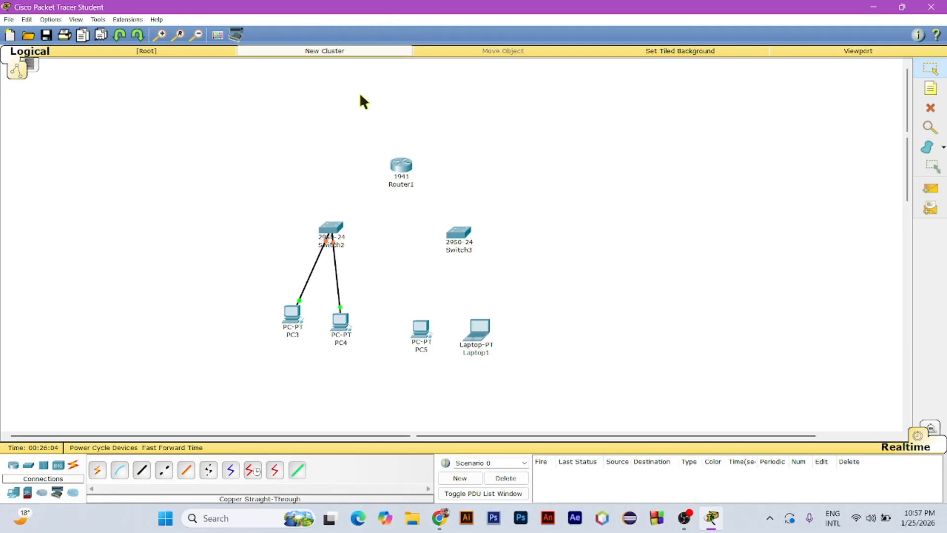
Connect PC5's FastEthernet0 to Switch3's FastEthernet0/1 with a copper straight-through cable.
left_click(141, 470)
left_click(420, 331)
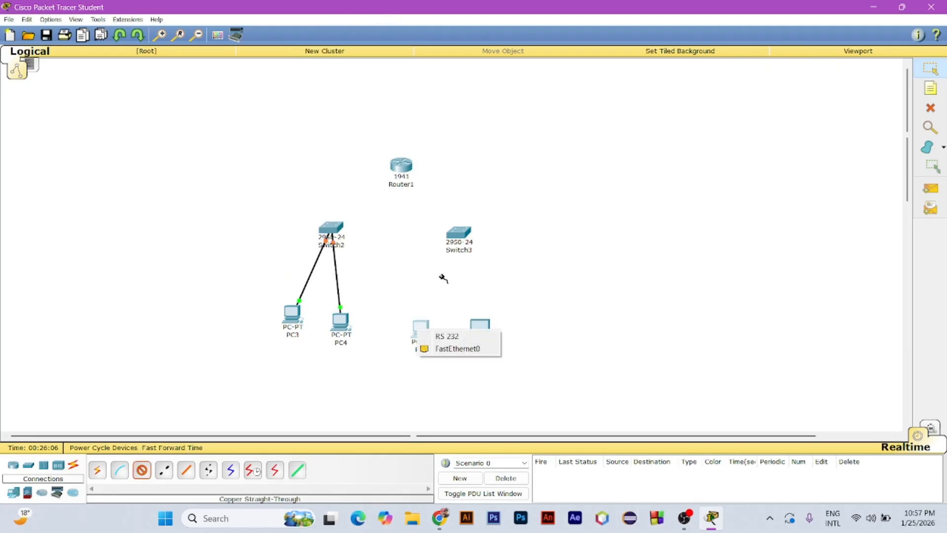
left_click(446, 348)
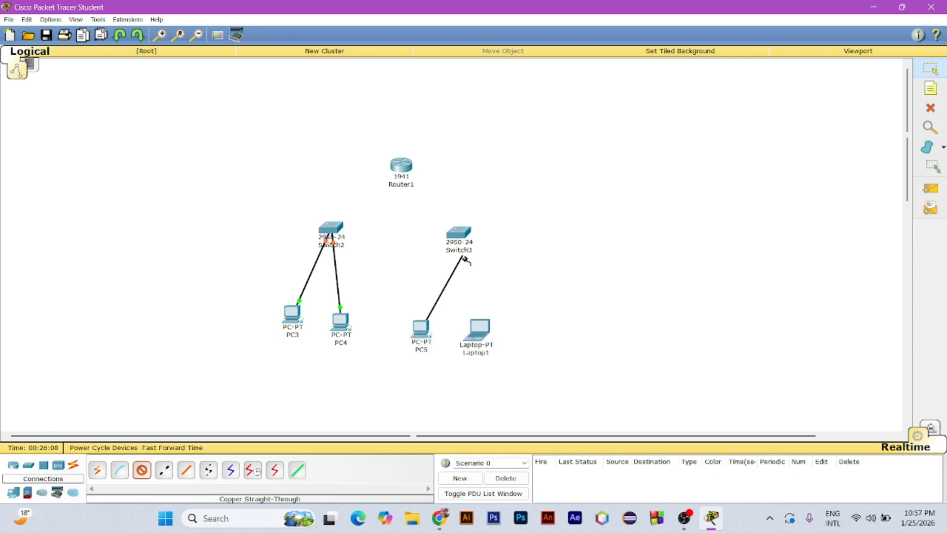
left_click(461, 233)
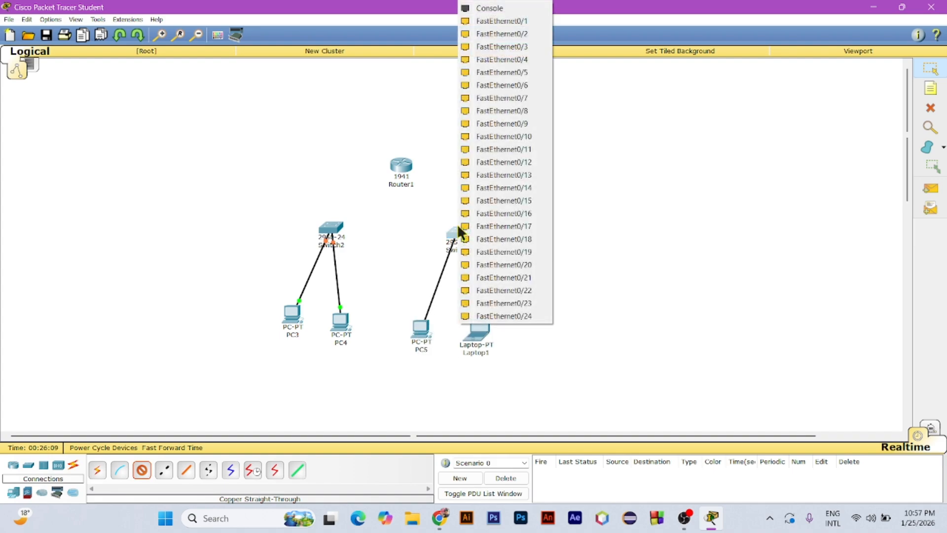
left_click(499, 20)
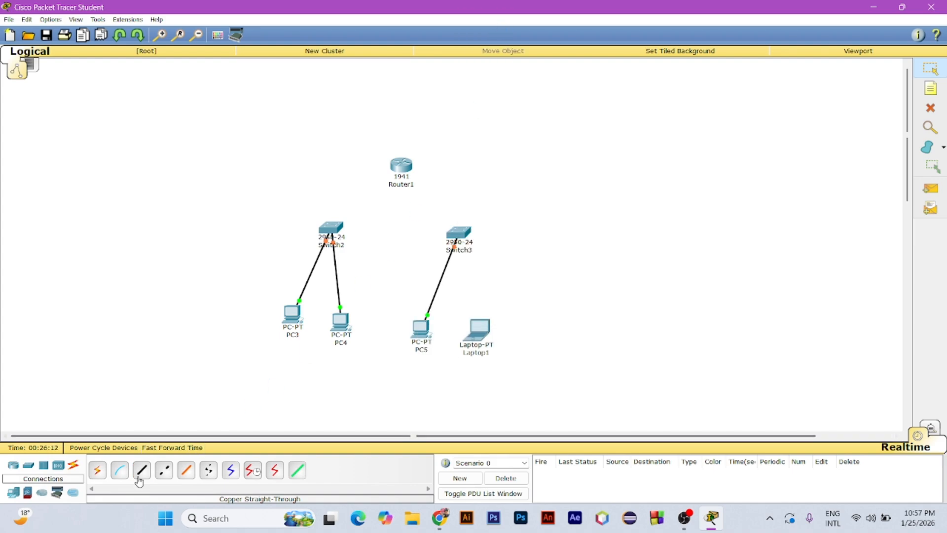
Connect Laptop1 to a free FastEthernet port on Switch3 with a copper straight-through cable.
left_click(478, 331)
left_click(487, 348)
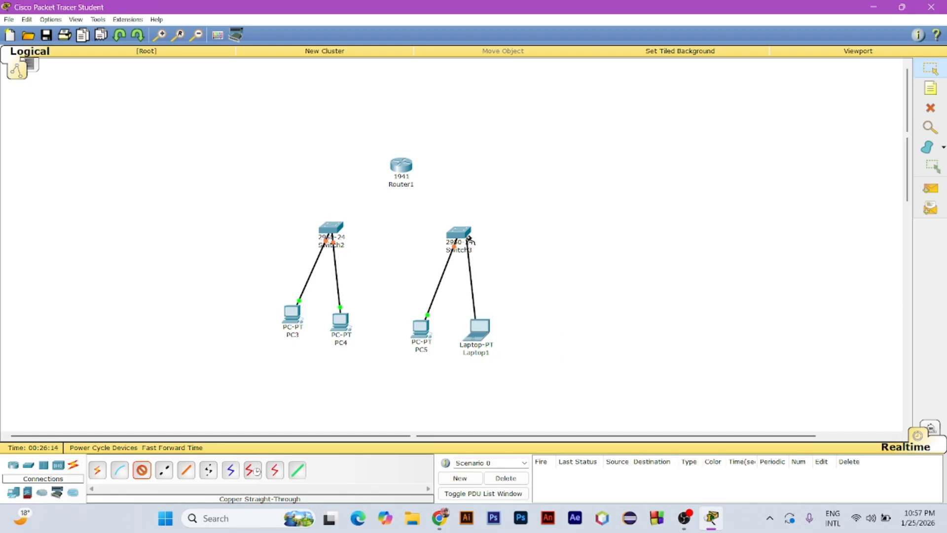
left_click(461, 233)
left_click(497, 23)
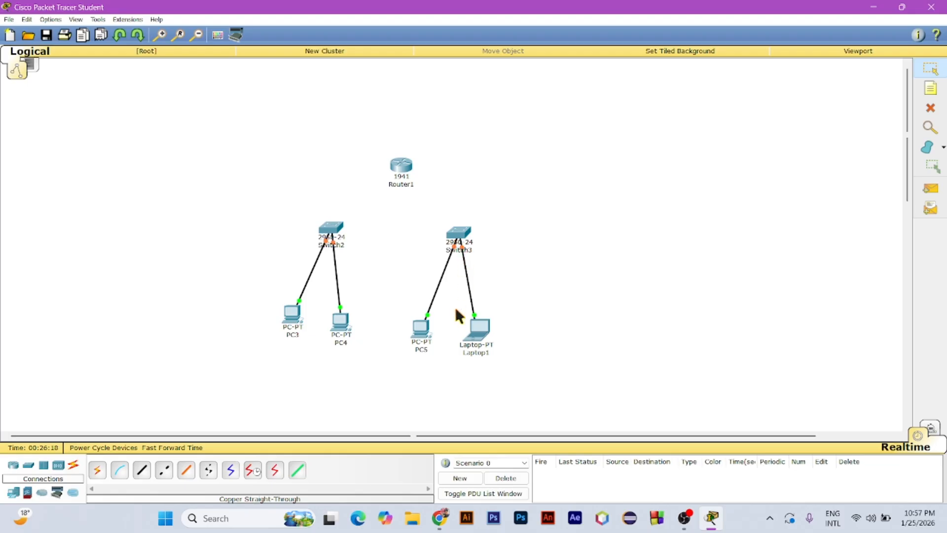
Try to connect Switch2's FastEthernet0/3 to Router1 with a copper straight-through cable.
left_click(142, 469)
left_click(332, 232)
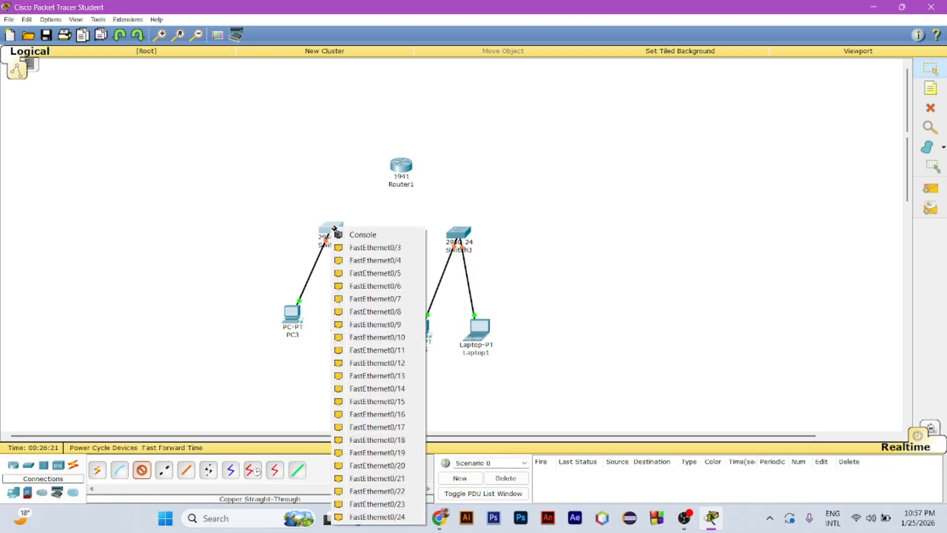
left_click(367, 243)
left_click(400, 167)
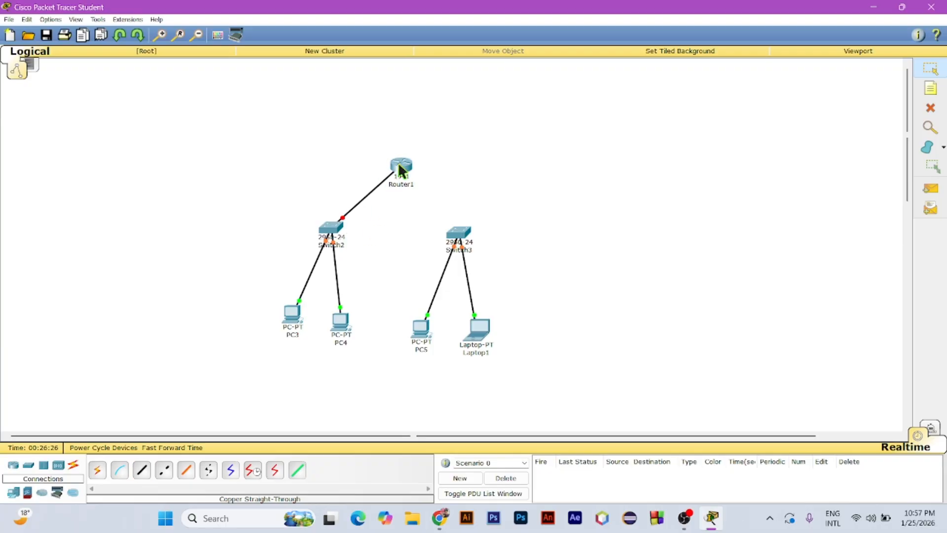
Delete the cable between Switch2 and Router1.
left_click(399, 167)
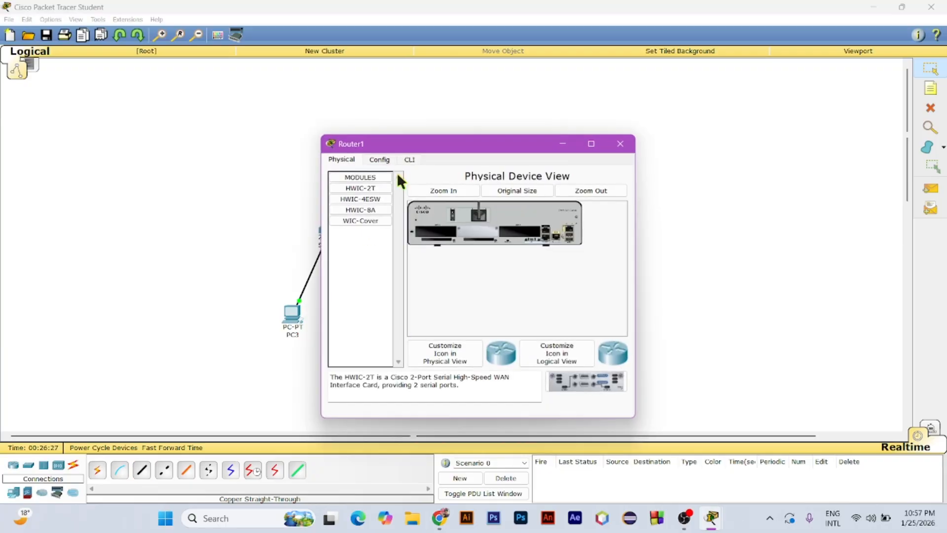
left_click(618, 144)
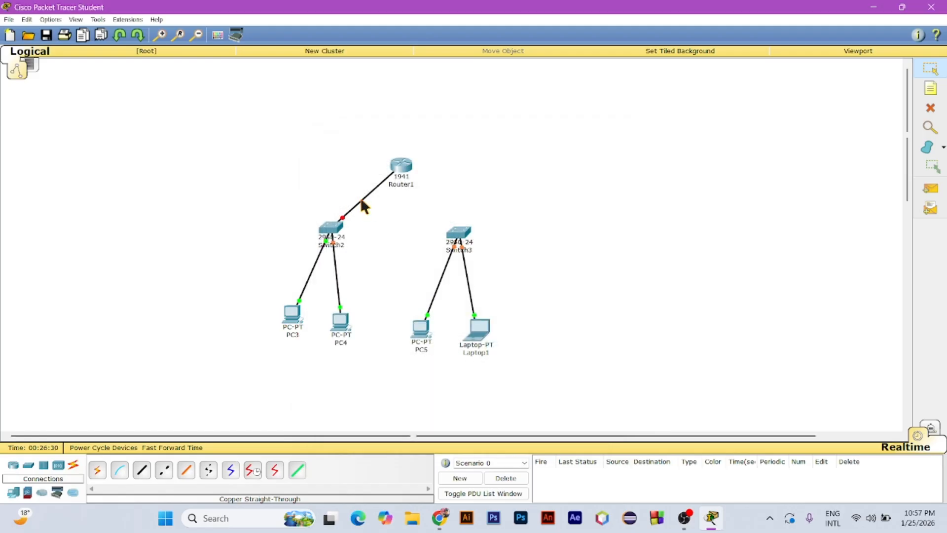
key("Delete")
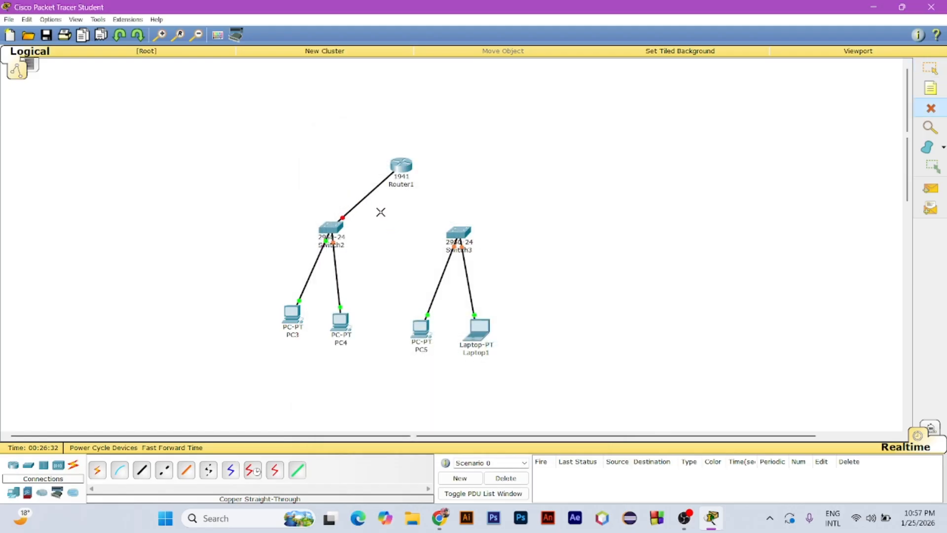
left_click(370, 193)
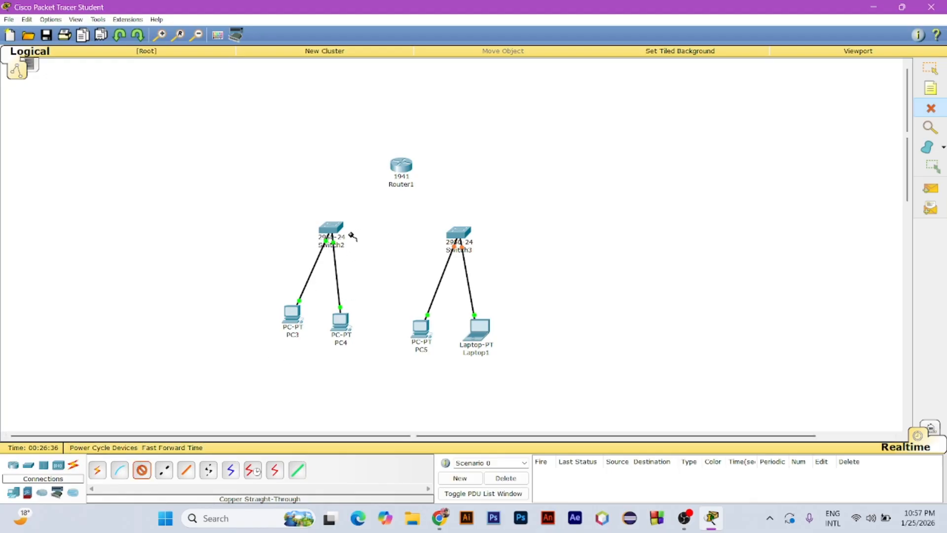
Connect a free FastEthernet port on Switch2 to Router1's GigabitEthernet0/0 with a copper straight-through cable.
left_click(331, 231)
left_click(355, 258)
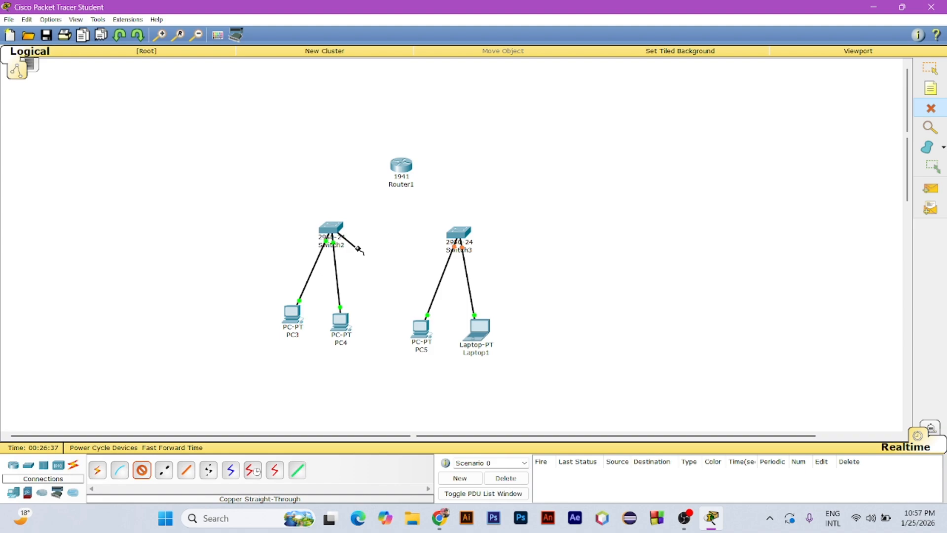
left_click(400, 167)
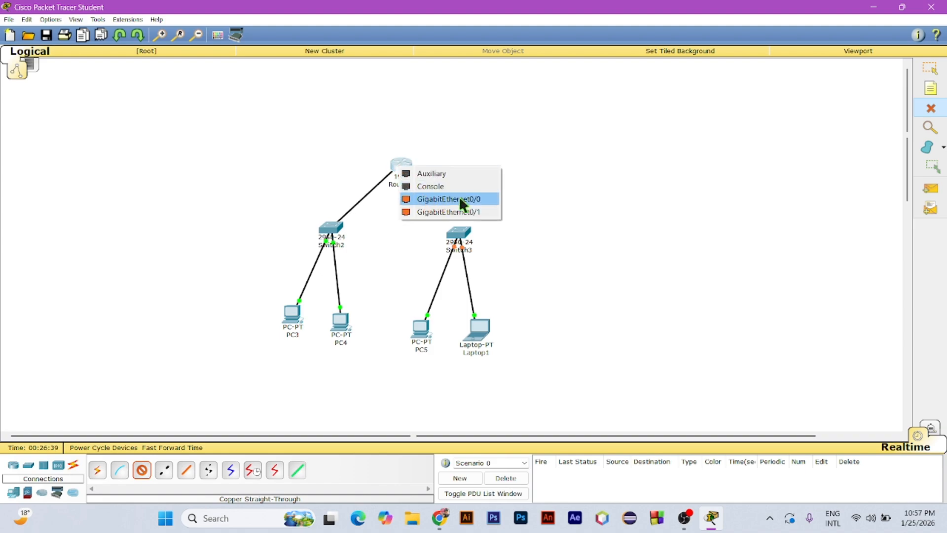
left_click(483, 199)
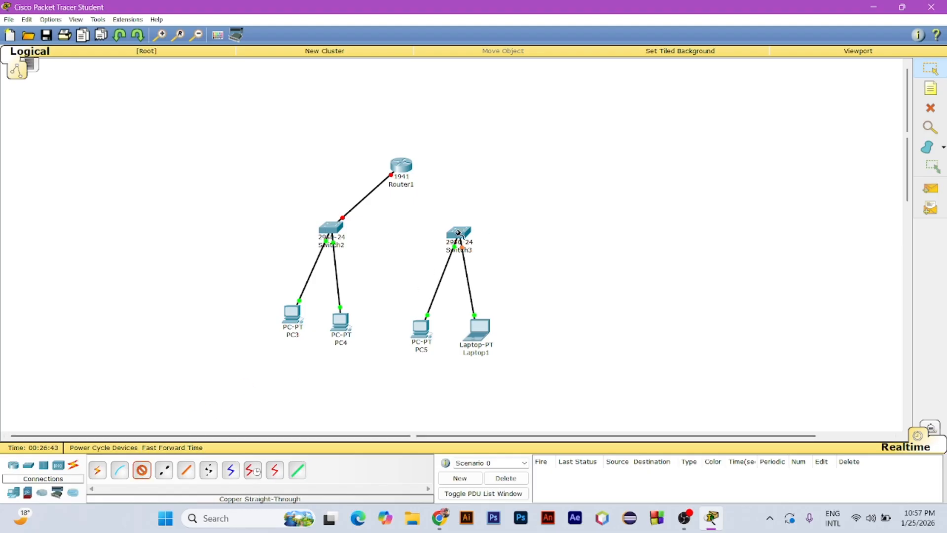
Connect a free FastEthernet port on Switch3 to Router1's GigabitEthernet0/1 with a copper straight-through cable.
left_click(453, 229)
left_click(484, 262)
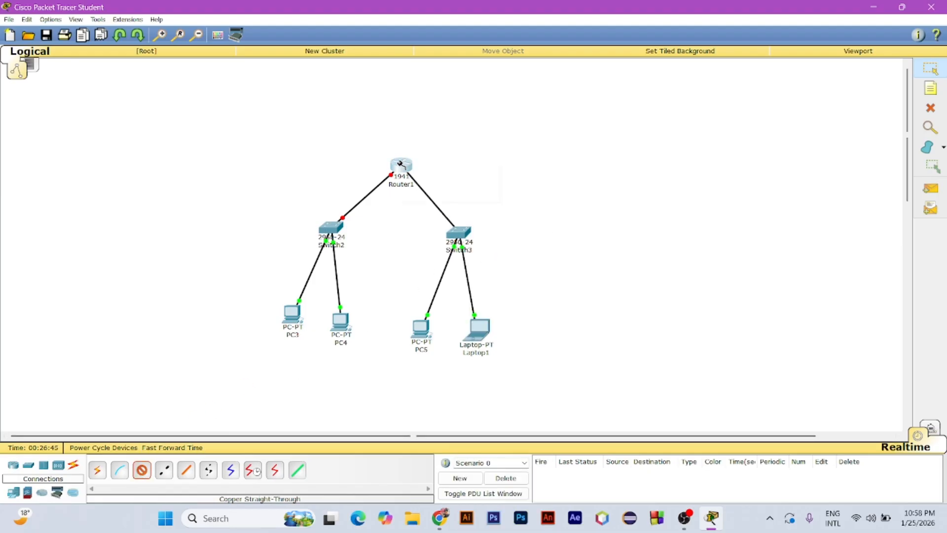
left_click(401, 166)
left_click(430, 192)
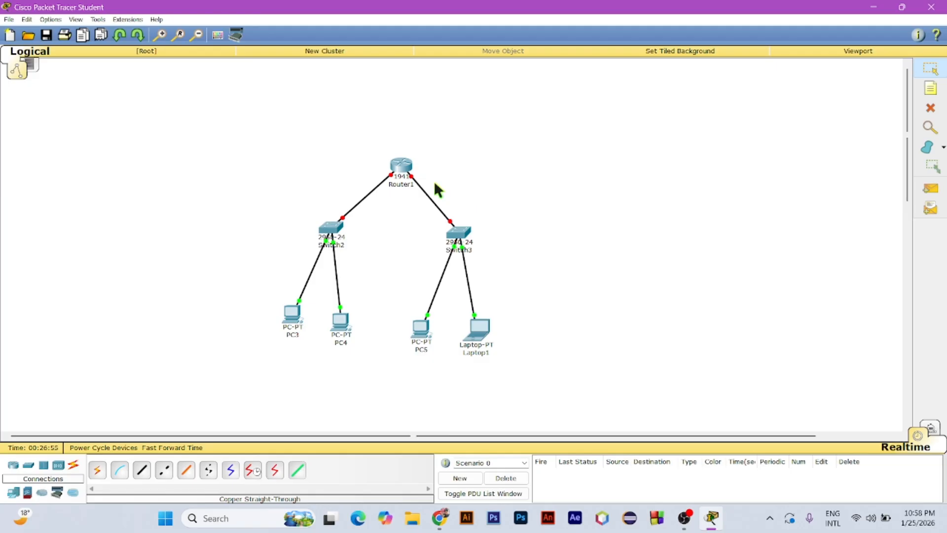
Open Router1's command line interface, answer no to the initial configuration dialog and bring up the router prompt.
left_click(402, 165)
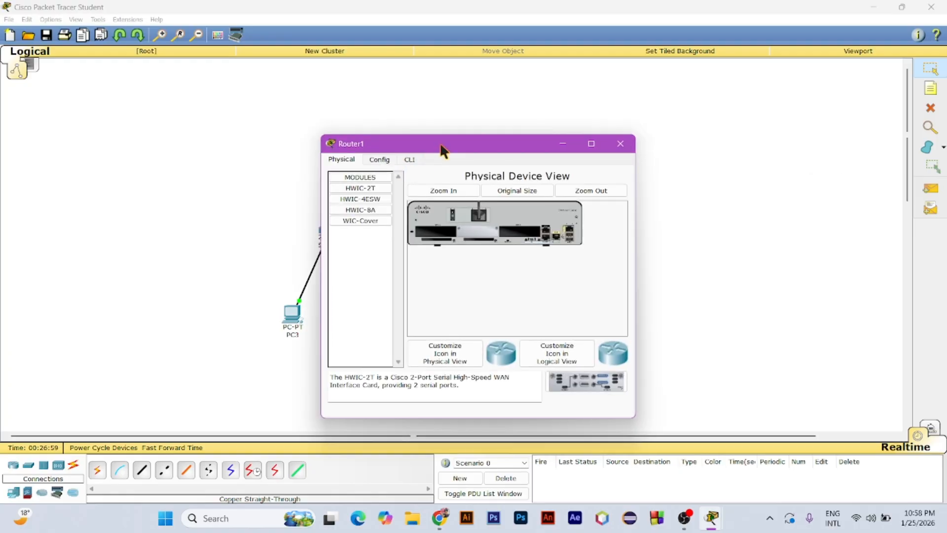
left_click_drag(443, 151, 646, 104)
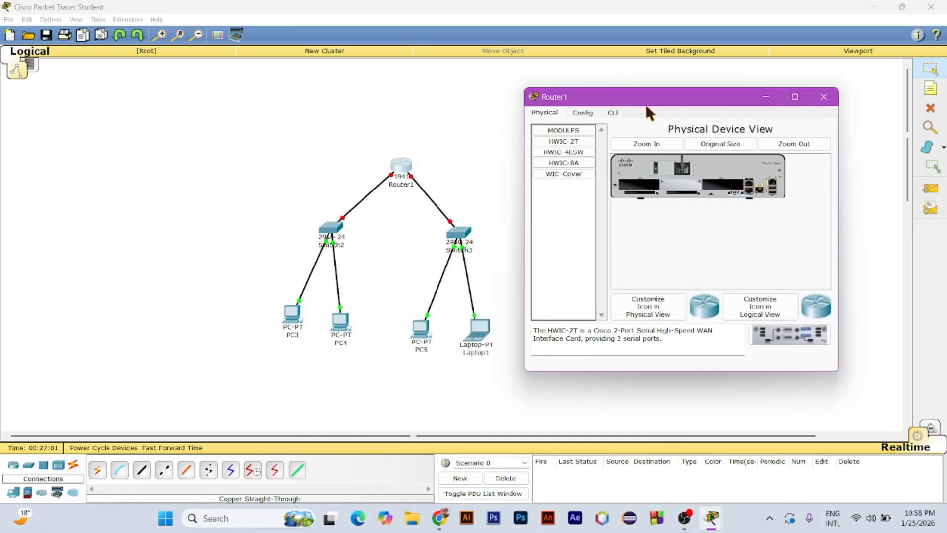
left_click(612, 113)
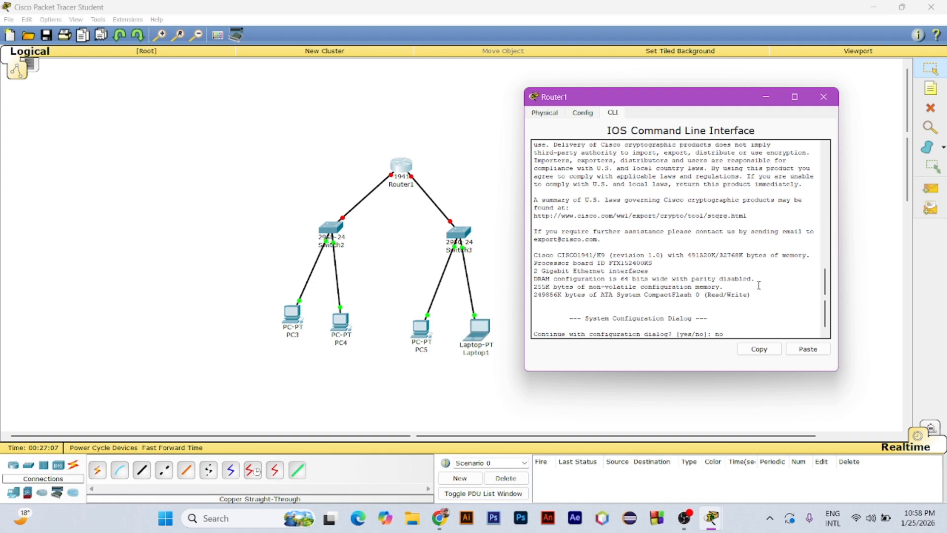
key("Return")
key("Return")
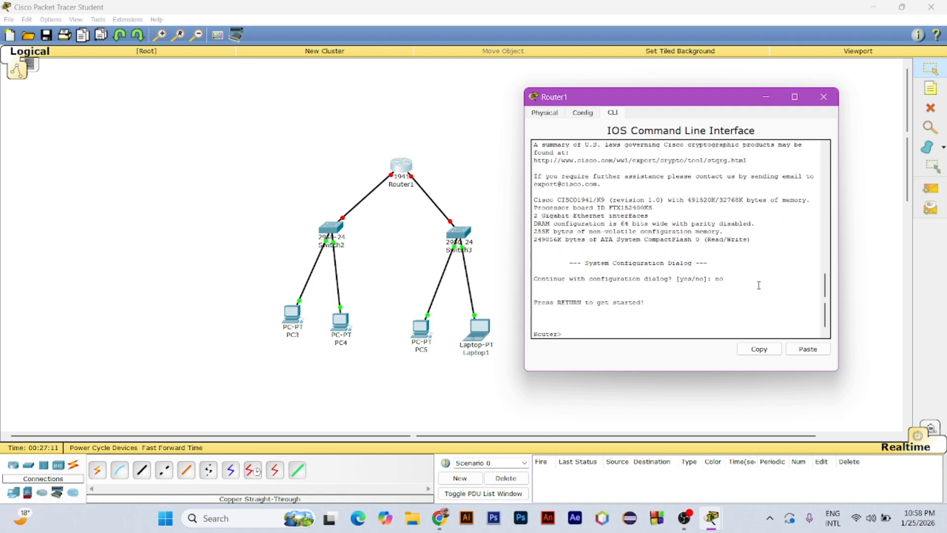
Enter privileged mode with enable and global configuration mode with configure terminal on Router1.
type("enable")
key("Return")
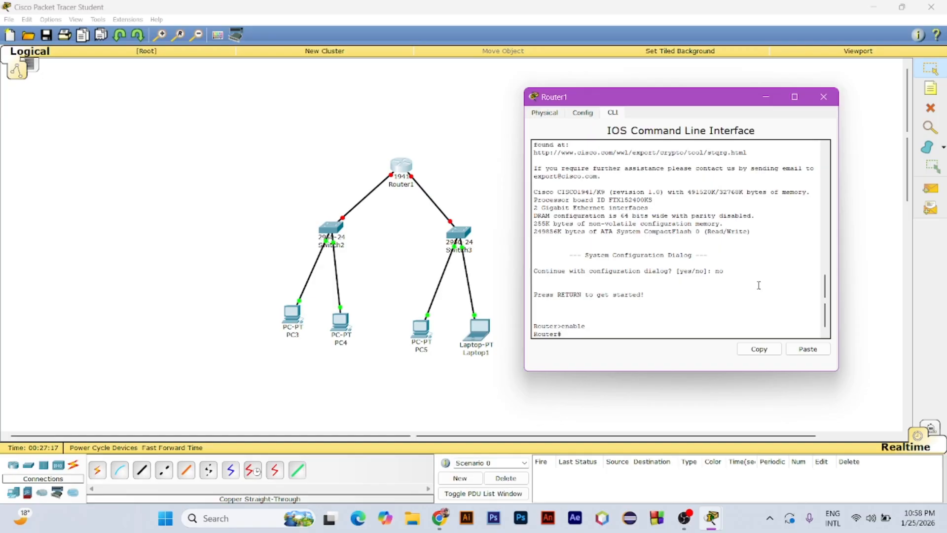
type("configure termina;l")
key("Return")
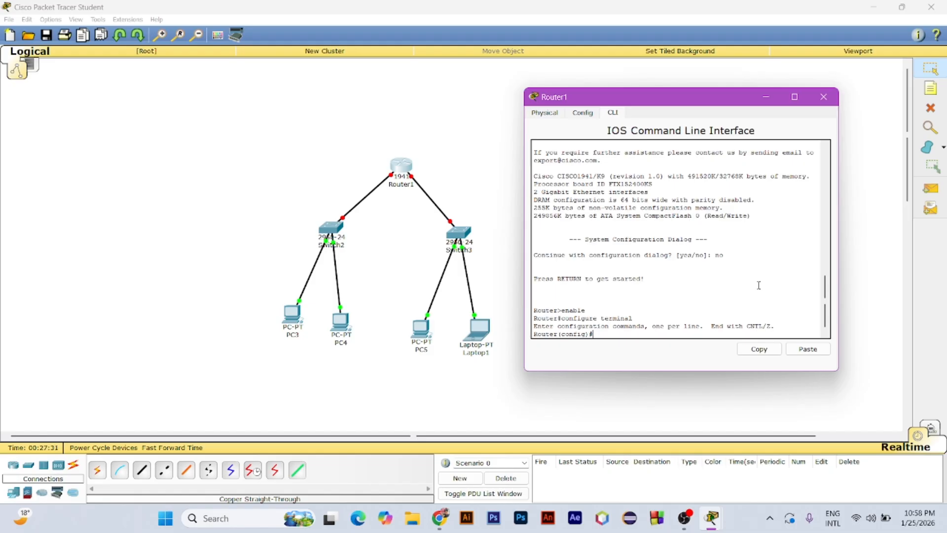
Assign IP address 192.168.1.1 with mask 255.255.255.0 to Router1's interface g0/0.
type("interface g")
type("0/0")
key("Return")
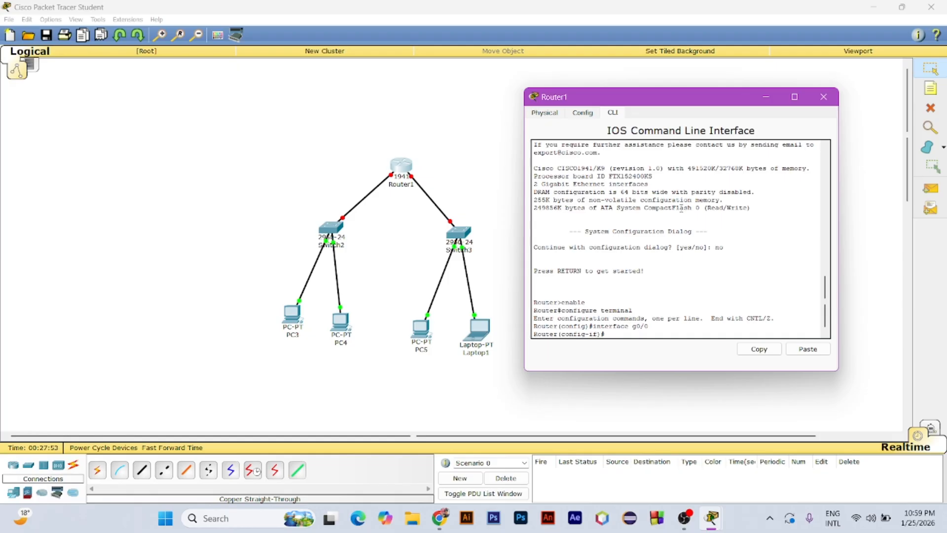
type("ip address 192.168.1.1 255.255.255.0")
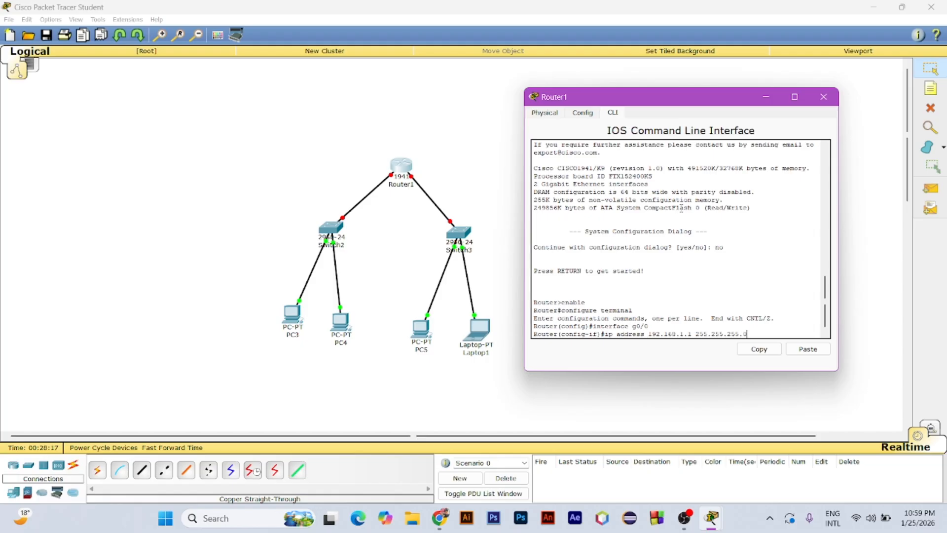
key("Return")
Enable interface g0/0 with no shutdown and exit to global configuration mode.
type("no")
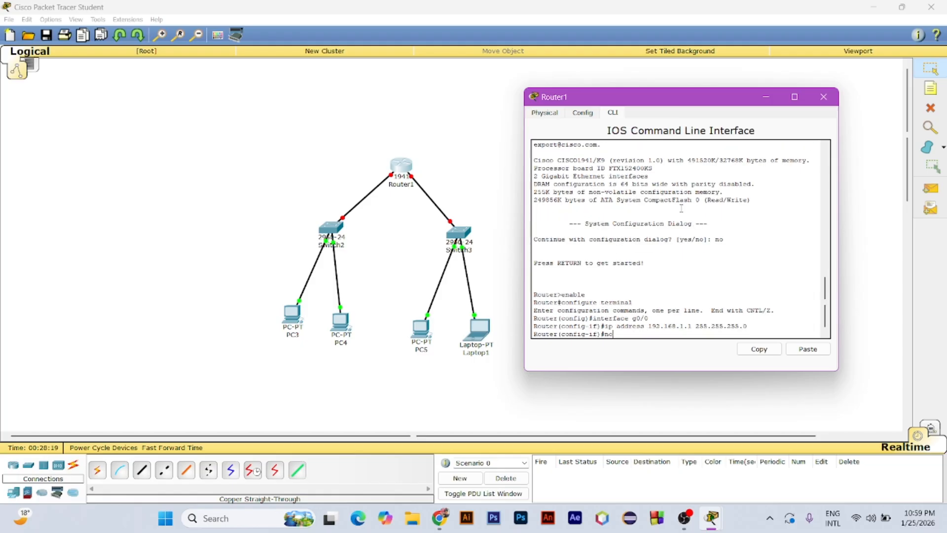
type(" shutdown")
key("Return")
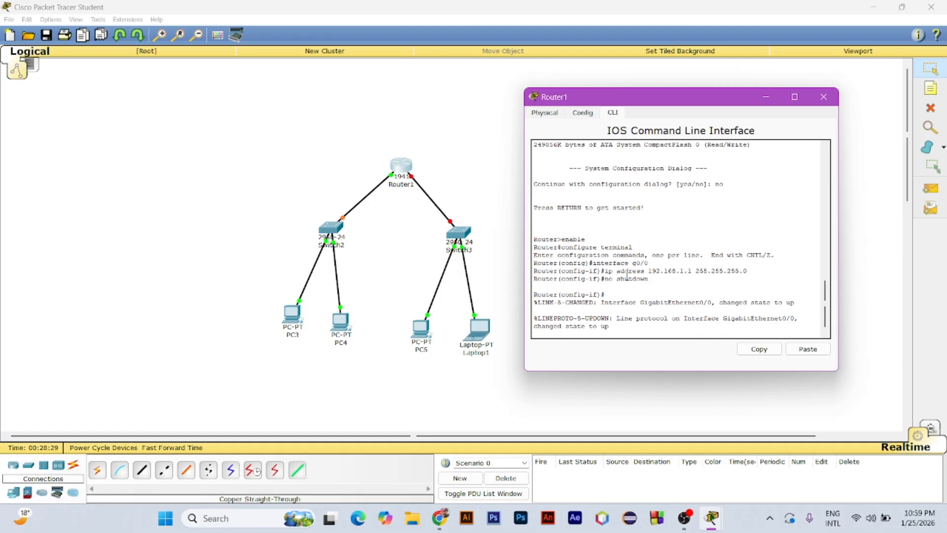
key("Return")
type("er(config-if)#e")
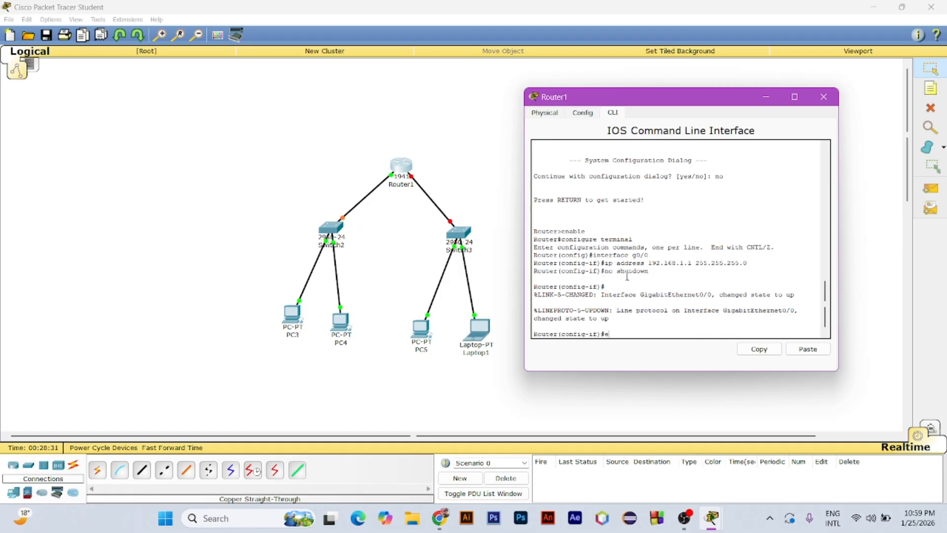
type("xit")
key("Return")
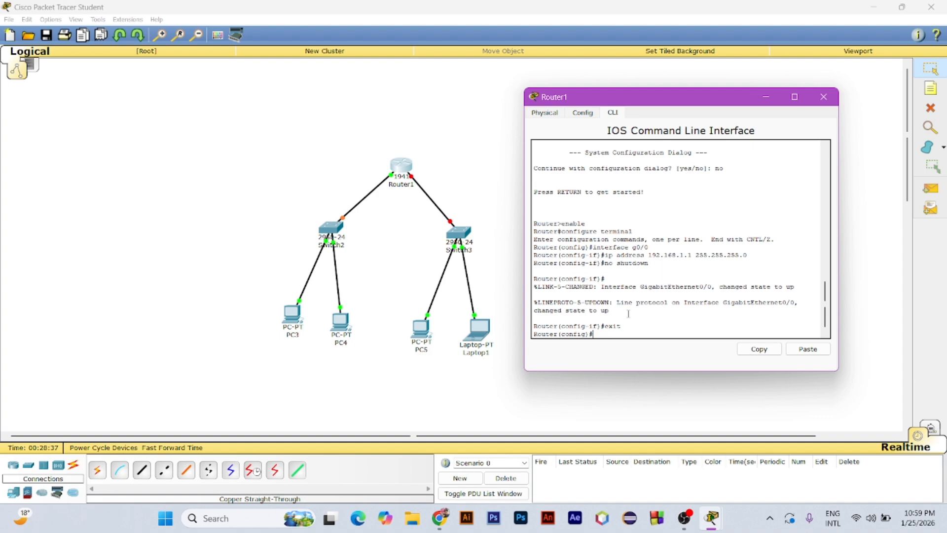
Assign IP address 192.168.0.2 with mask 255.255.255.0 to Router1's interface g0/1.
type("interface g0/0")
type("1")
key("Return")
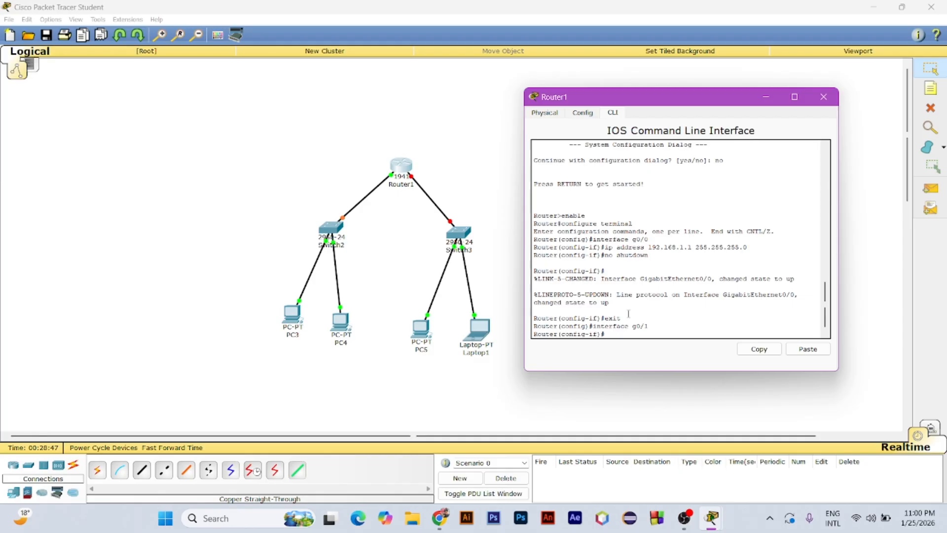
key("Up")
key("Up")
key("Up")
key("Up")
key("BackSpace")
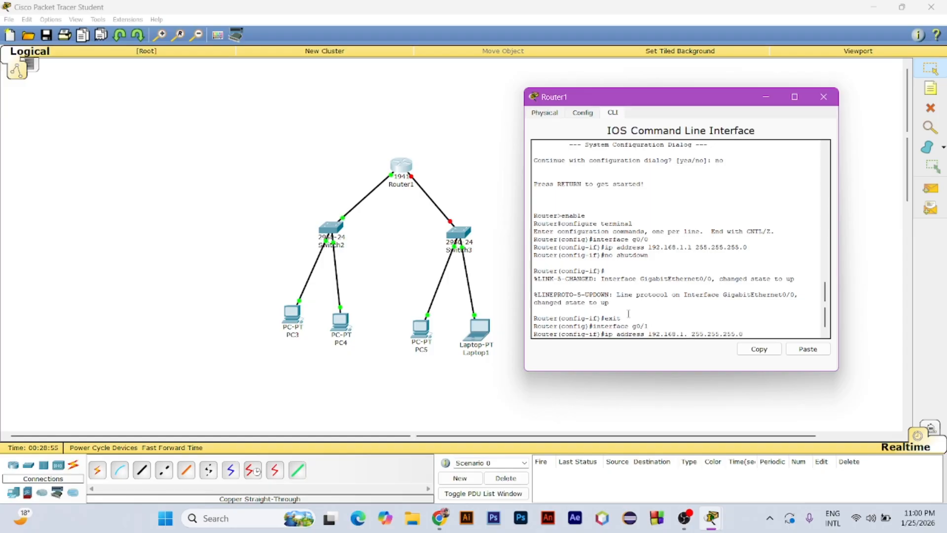
type("2")
key("BackSpace")
type("0")
key("Return")
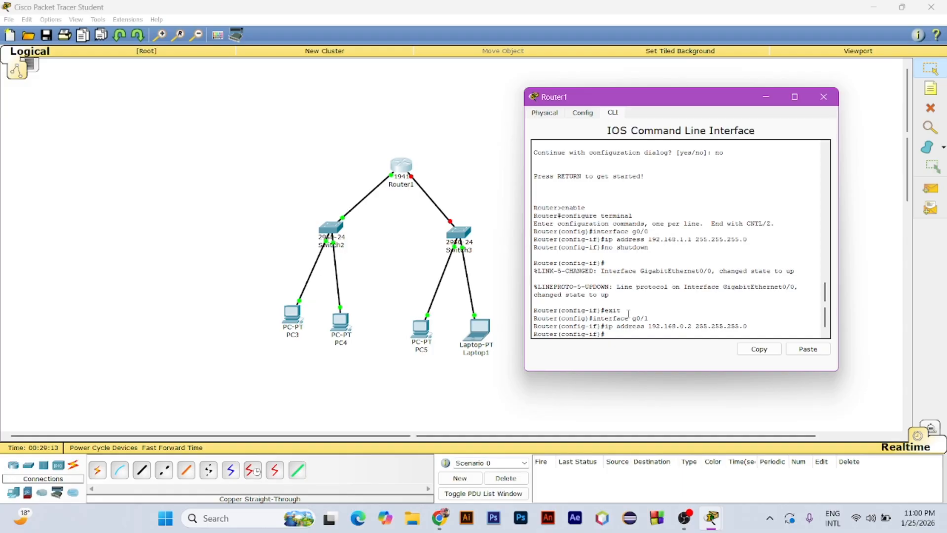
Enable interface g0/1 with no shutdown and close Router1's configuration window.
type("no shutdown")
key("Return")
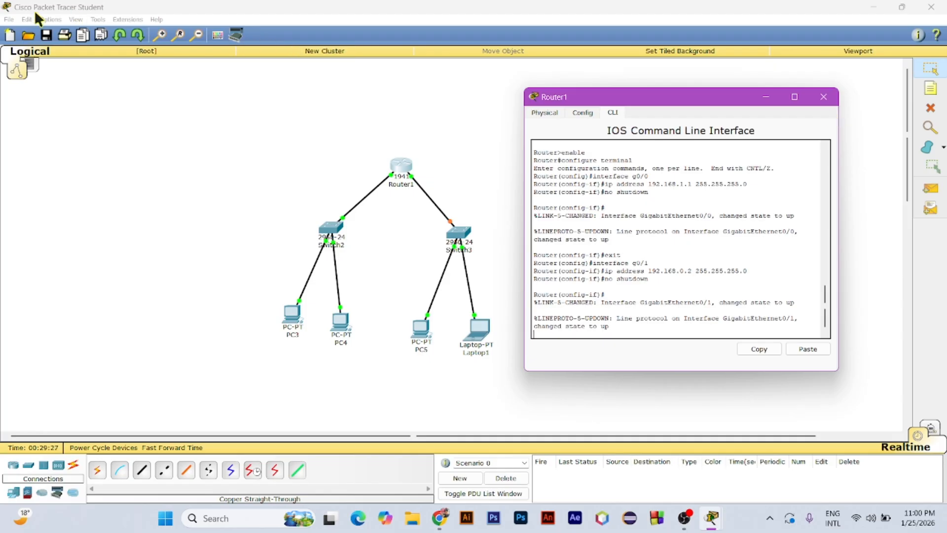
left_click(823, 97)
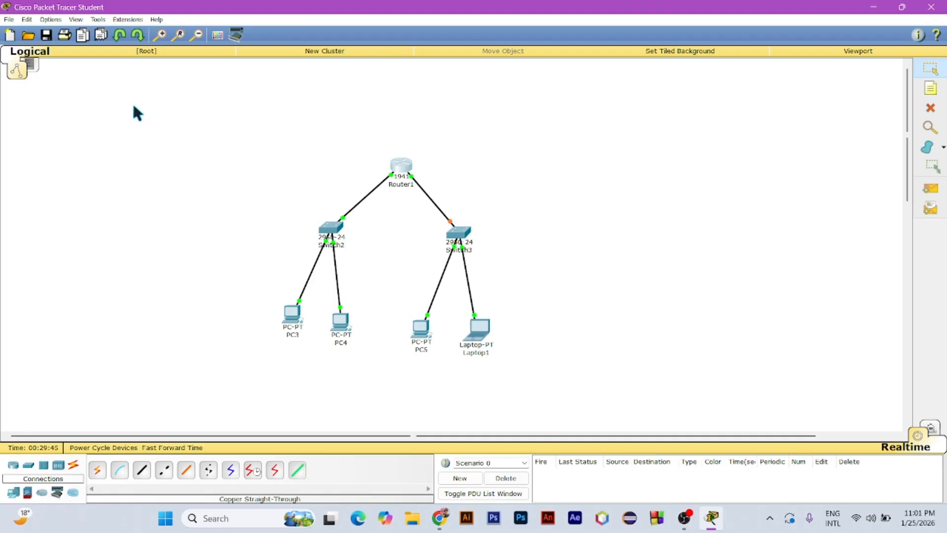
left_click(9, 19)
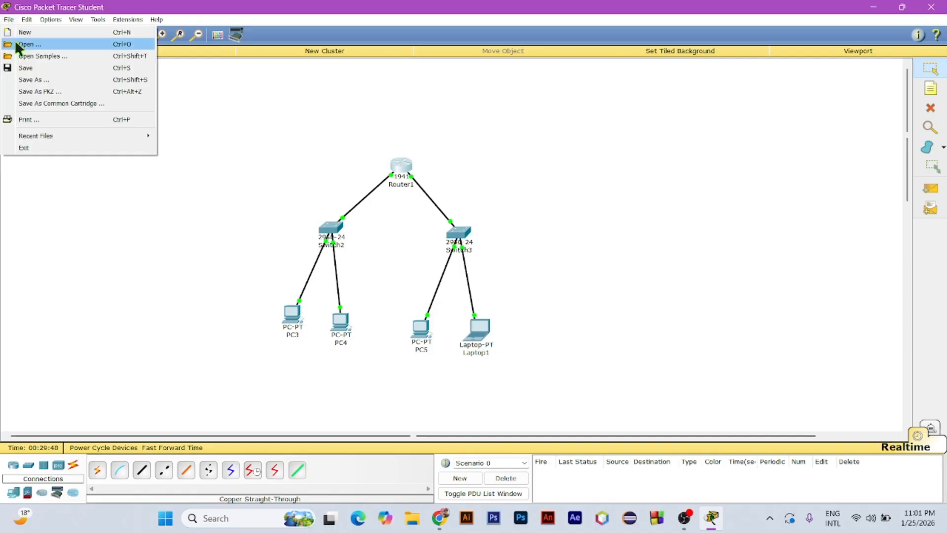
left_click(46, 79)
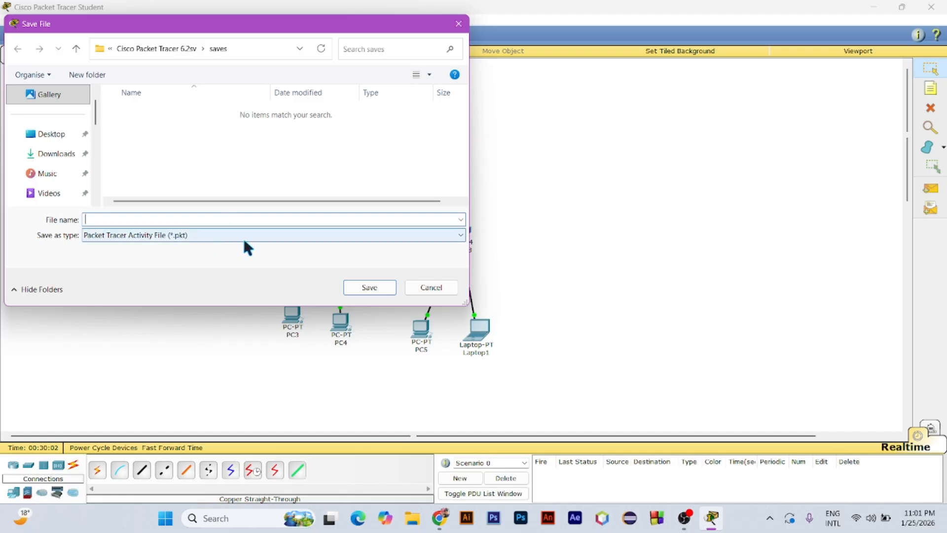
left_click(438, 286)
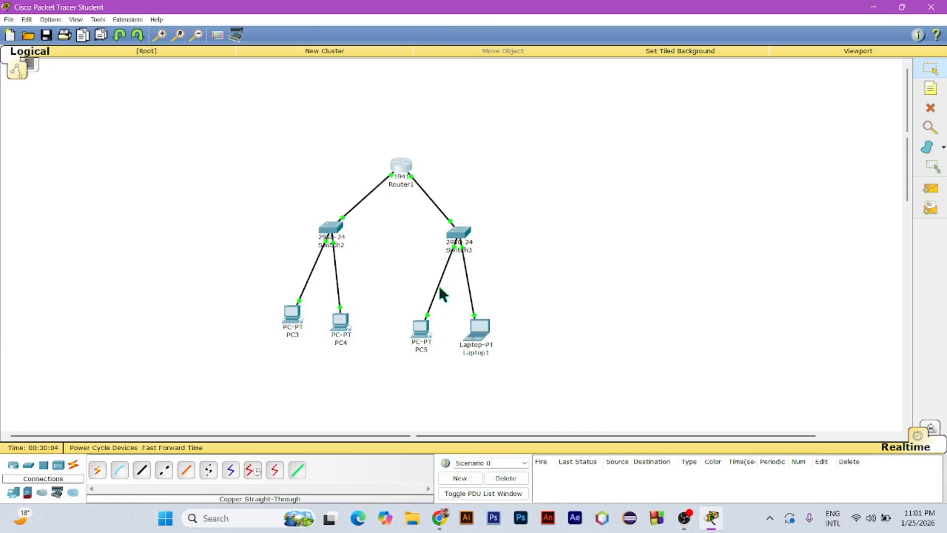